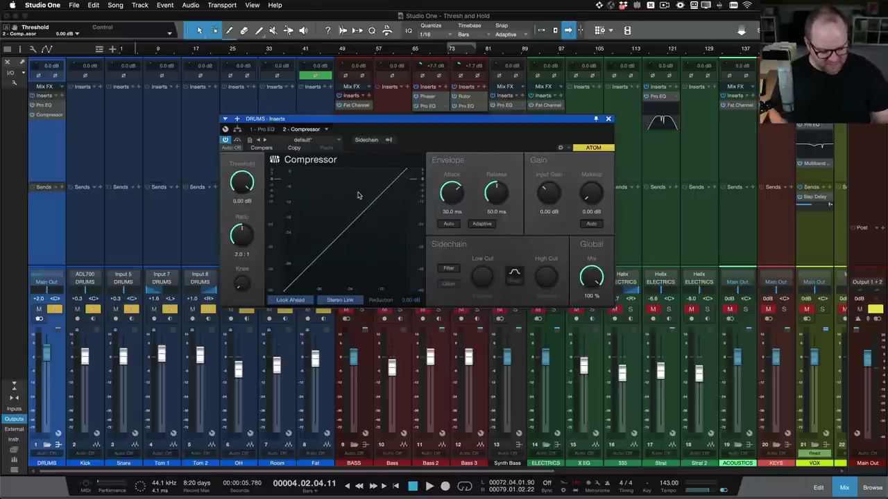
Start playback and audition the compressor ratio at 20.0:1, then 9.6:1.
key("space")
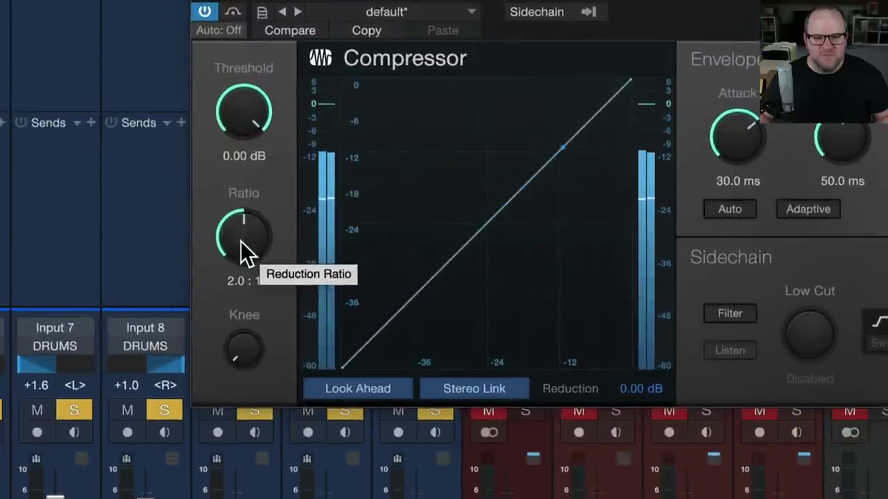
left_click_drag(240, 236, 245, 184)
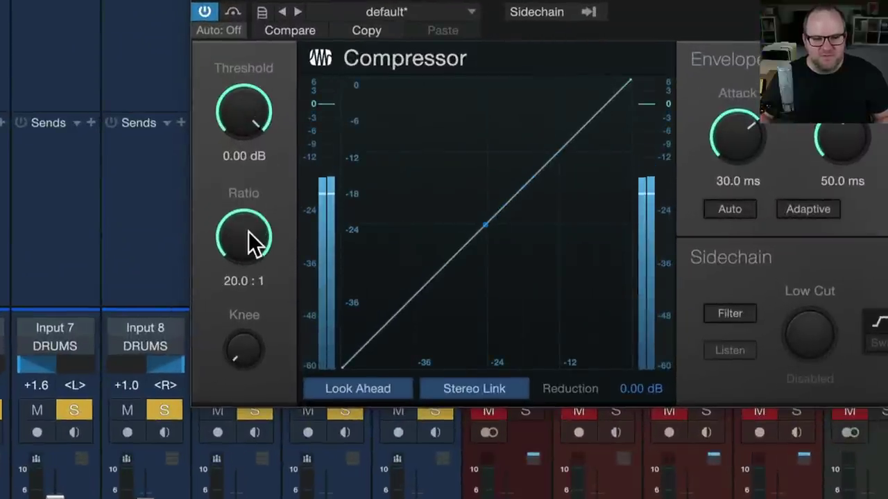
left_click_drag(248, 231, 250, 298)
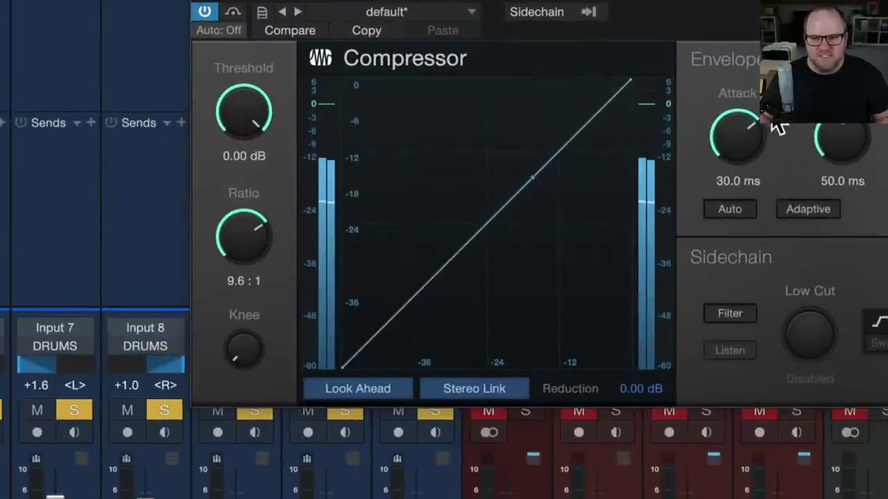
Try attack times, reset attack to 15.0 ms, then set threshold -2.40 dB and ratio 2.0:1.
left_click_drag(778, 127, 749, 123)
double_click(755, 139)
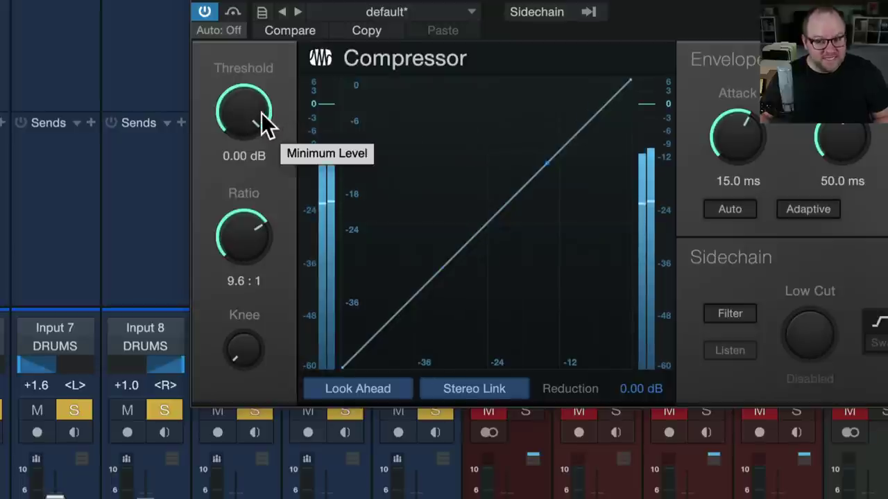
left_click_drag(262, 117, 257, 119)
left_click_drag(264, 229, 254, 275)
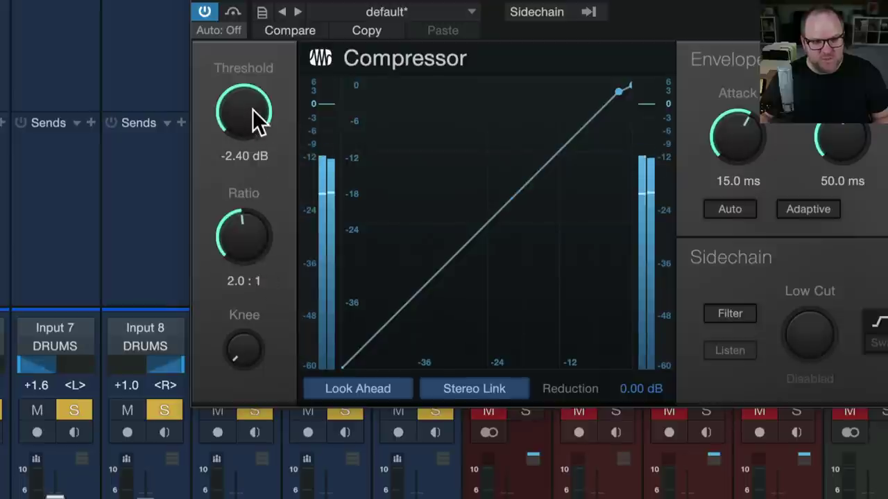
Sweep the threshold between about -40 and -12 dB, settling at -37.20 dB for ~10 dB reduction.
left_click_drag(253, 112, 242, 254)
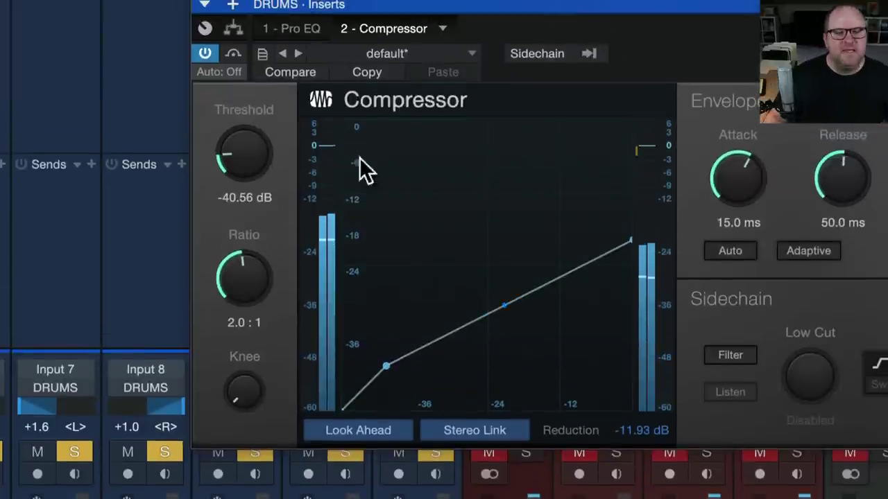
mouse_move(236, 162)
left_mouse_down()
mouse_move(236, 130)
mouse_move(229, 192)
mouse_move(263, 93)
mouse_move(244, 258)
mouse_move(290, 54)
mouse_move(252, 171)
mouse_move(258, 142)
mouse_move(248, 157)
left_mouse_up()
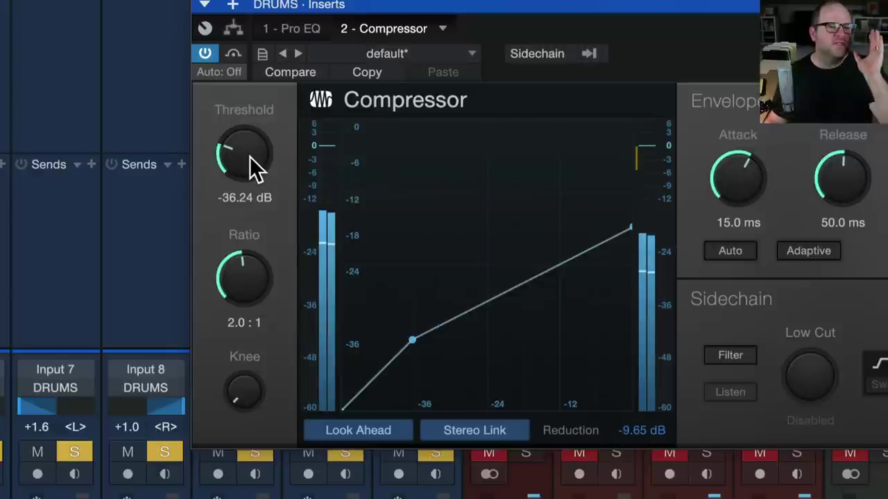
left_click_drag(249, 156, 246, 184)
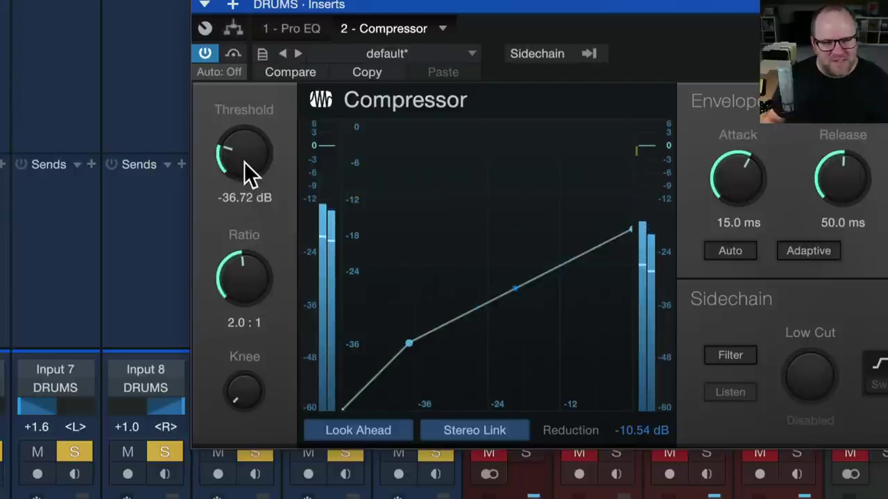
left_click_drag(244, 162, 244, 166)
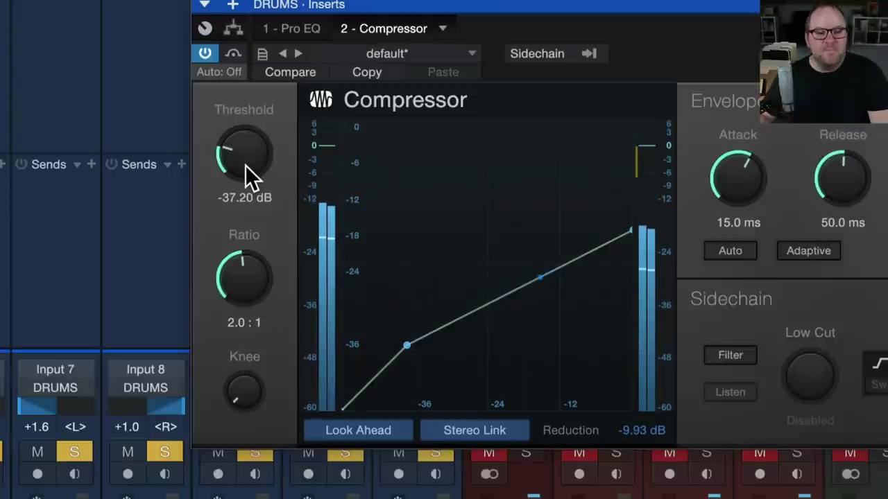
Raise the threshold to about -20 dB, then bring it down and fine-tune to -33.36 dB.
left_click_drag(246, 166, 255, 87)
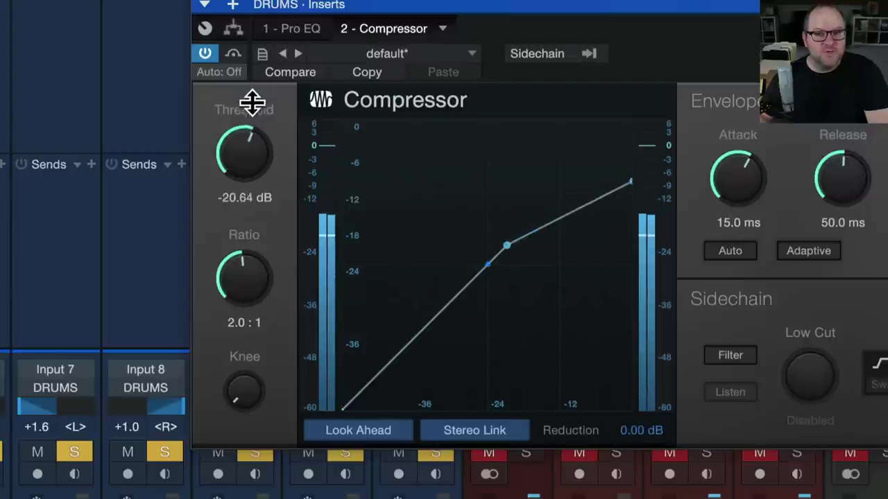
left_click_drag(252, 103, 246, 131)
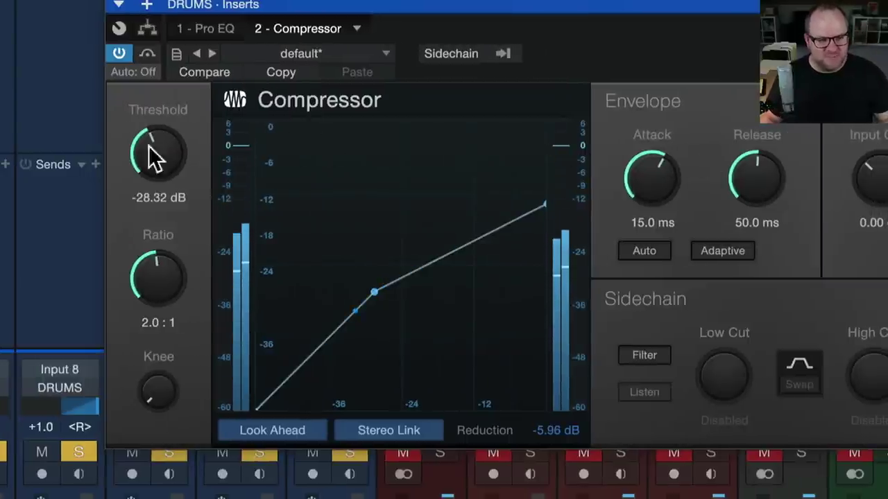
left_click_drag(167, 152, 161, 173)
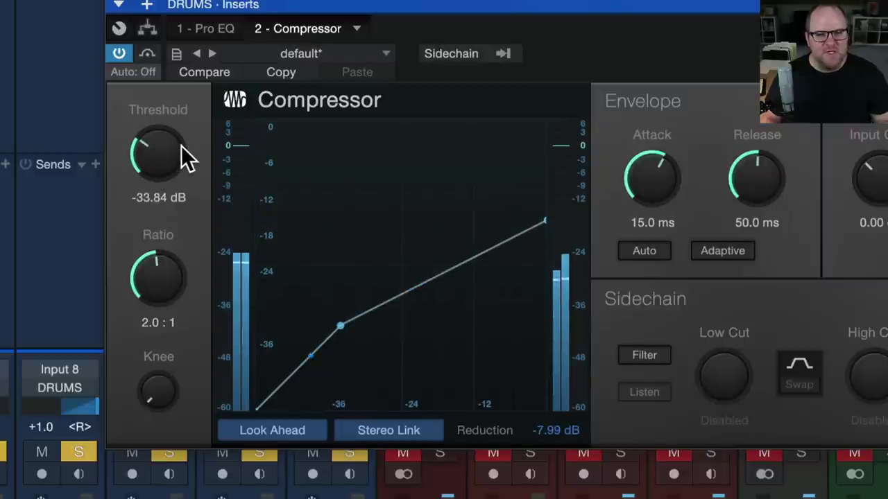
left_click_drag(166, 156, 162, 156)
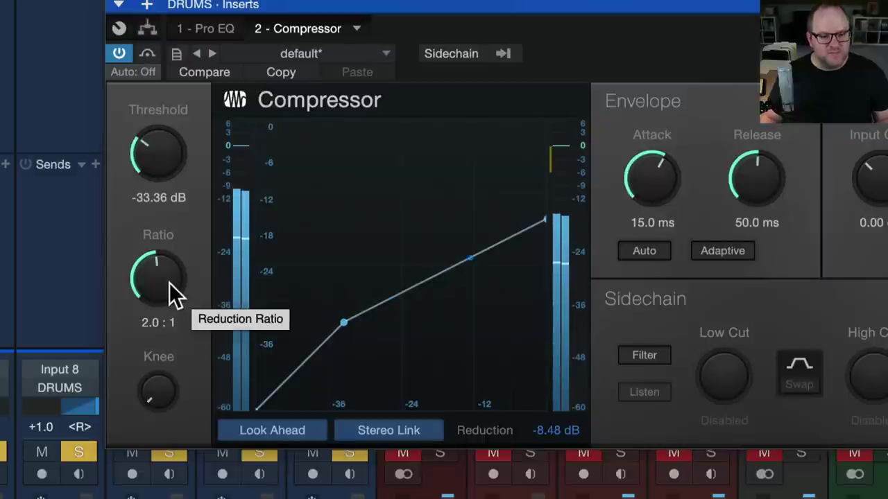
left_click_drag(169, 283, 192, 171)
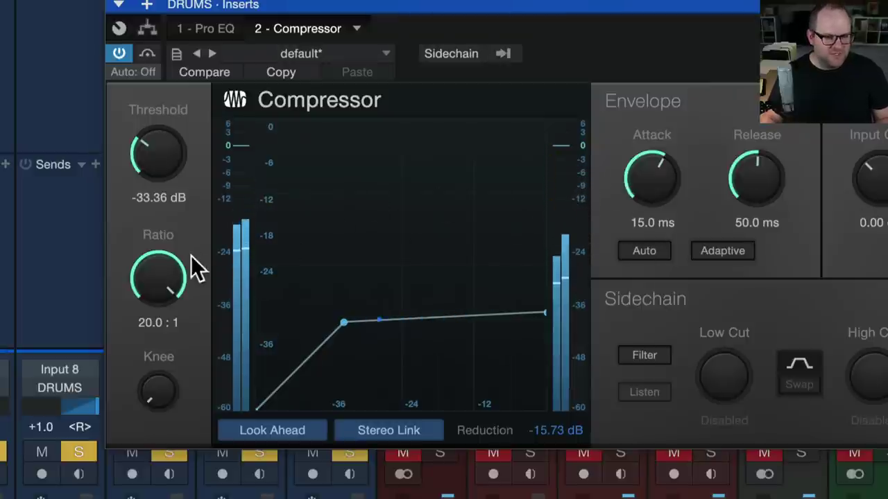
left_click_drag(182, 278, 155, 395)
left_click_drag(174, 290, 176, 393)
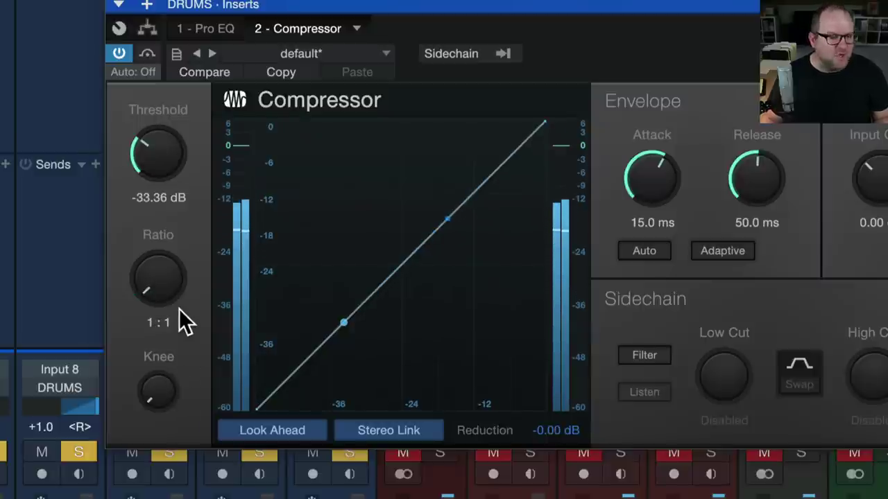
left_click_drag(178, 311, 208, 382)
left_click_drag(170, 278, 176, 192)
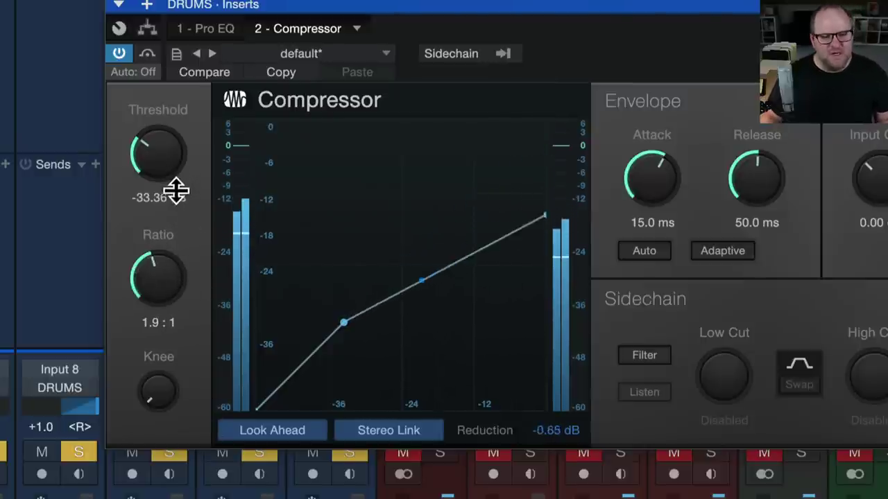
left_click(164, 275, "super")
left_click_drag(165, 275, 173, 177)
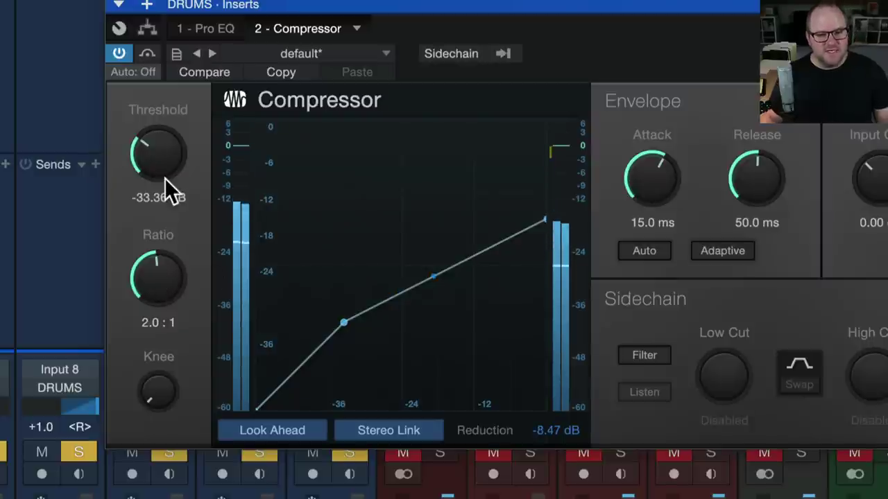
Set the threshold to -36.00 dB and sweep attack from 0.12 ms up to its 400 ms maximum.
left_click_drag(167, 166, 164, 182)
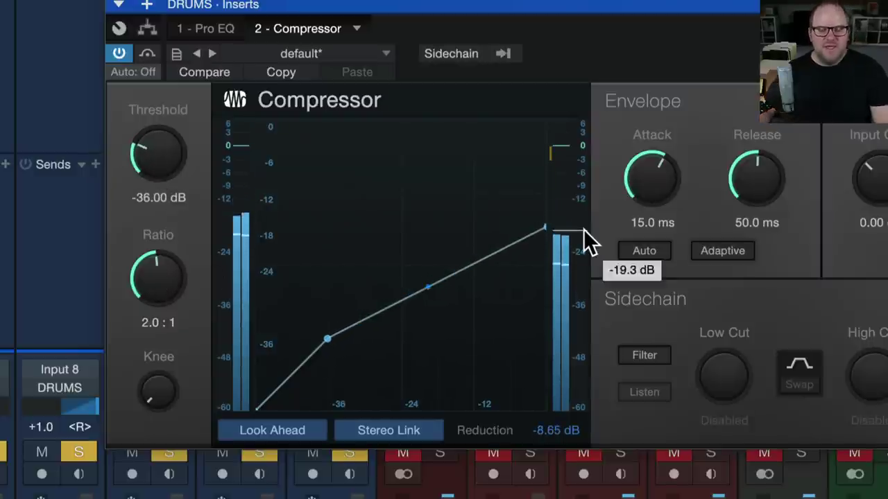
left_click_drag(659, 188, 661, 306)
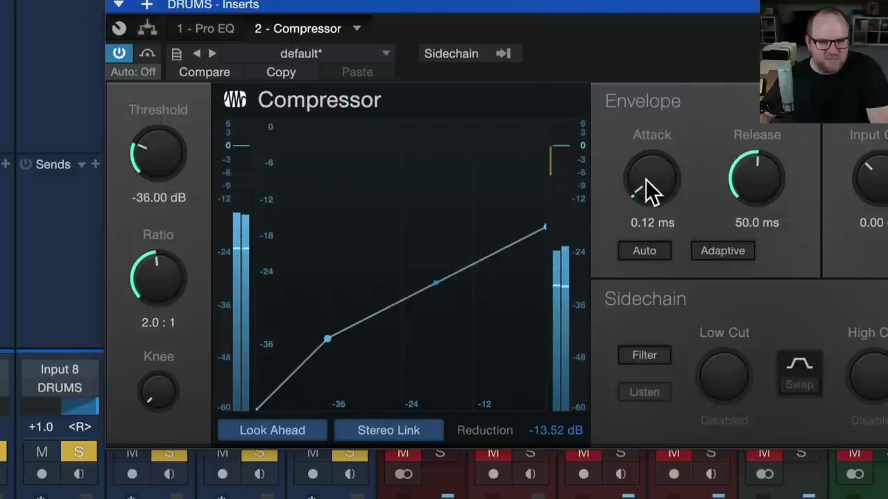
left_click_drag(633, 184, 650, 112)
left_click_drag(658, 176, 657, 112)
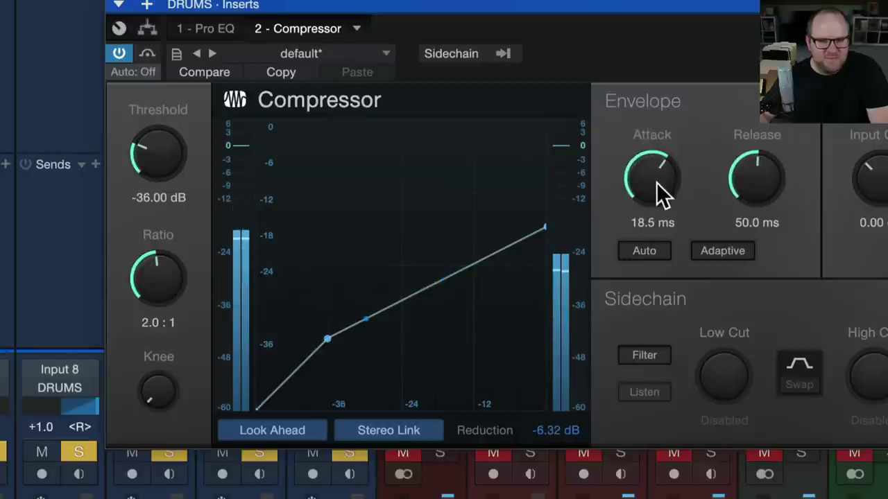
left_click_drag(658, 195, 662, 125)
left_click_drag(650, 185, 652, 178)
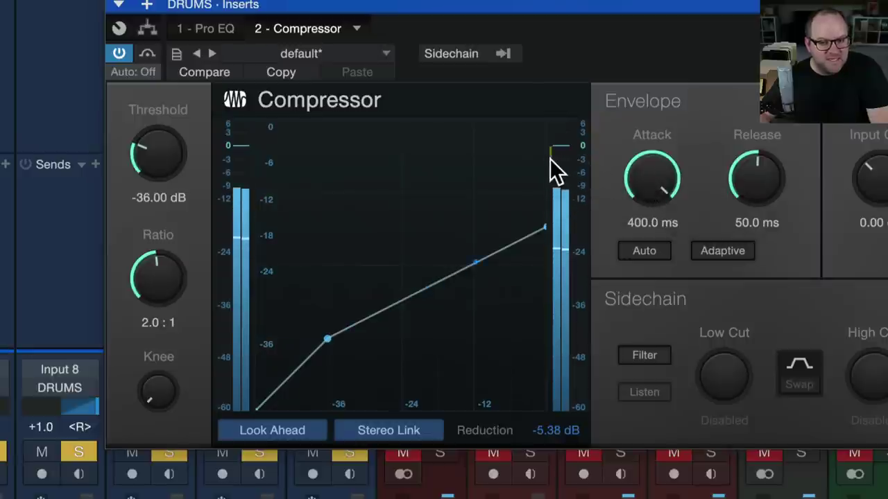
Bring the attack back down, auditioning values between about 0.46 and 40 ms, ending at 25.9 ms.
left_click_drag(635, 179, 638, 236)
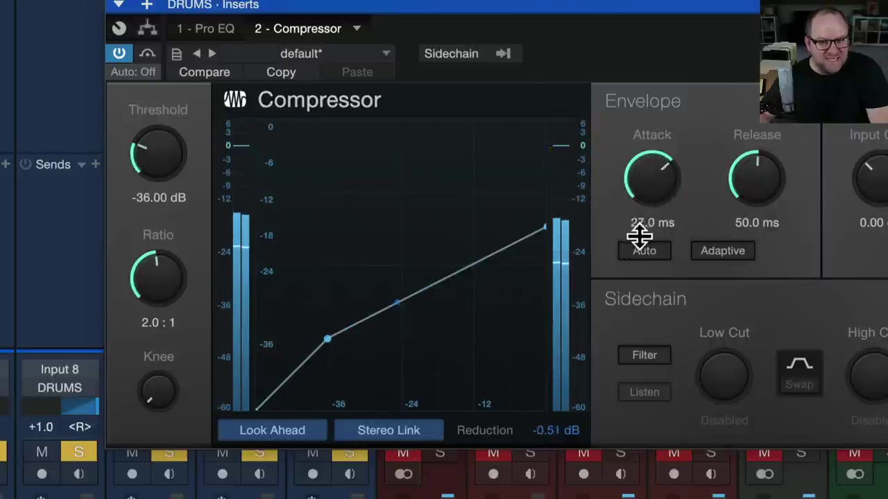
left_click_drag(657, 185, 652, 246)
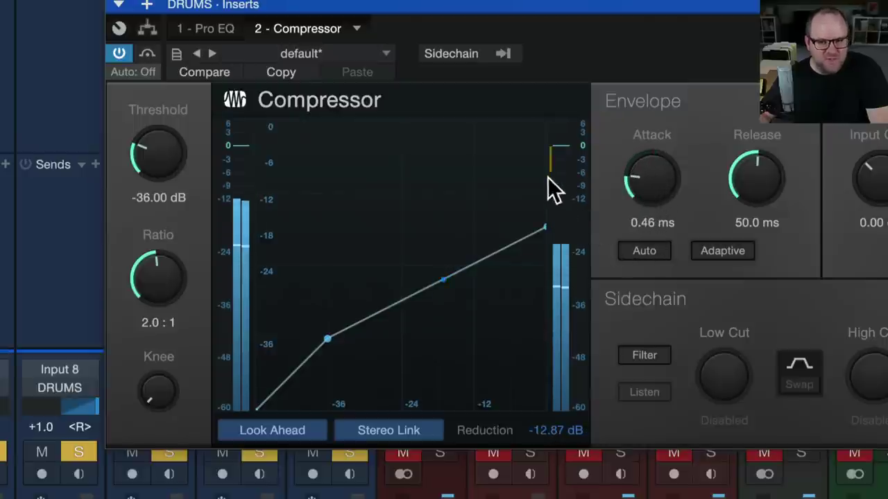
left_click_drag(652, 185, 666, 134)
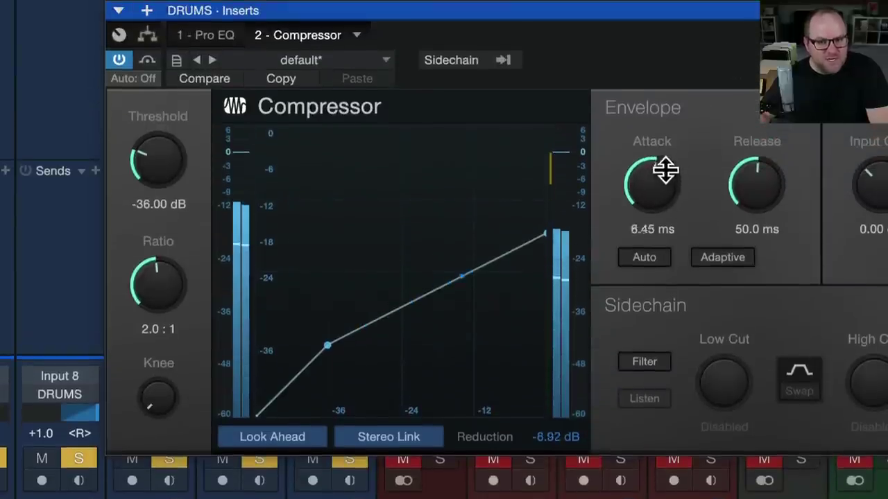
left_click_drag(665, 169, 670, 136)
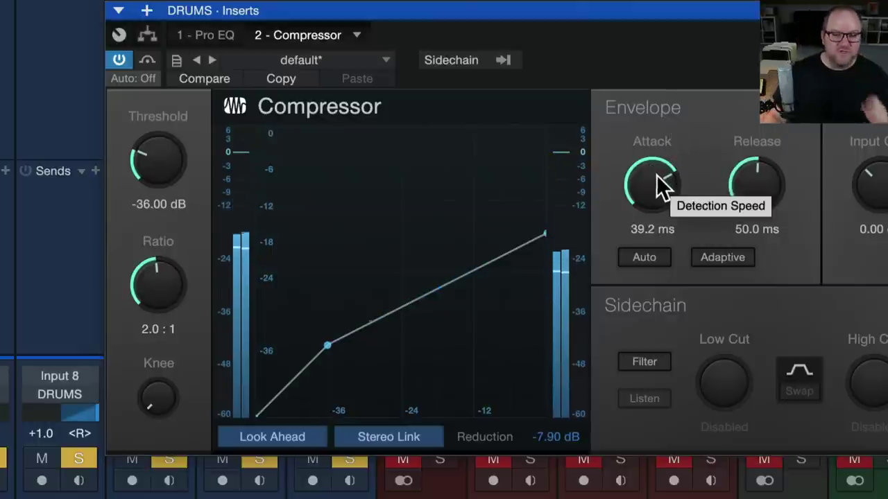
left_click_drag(657, 174, 670, 128)
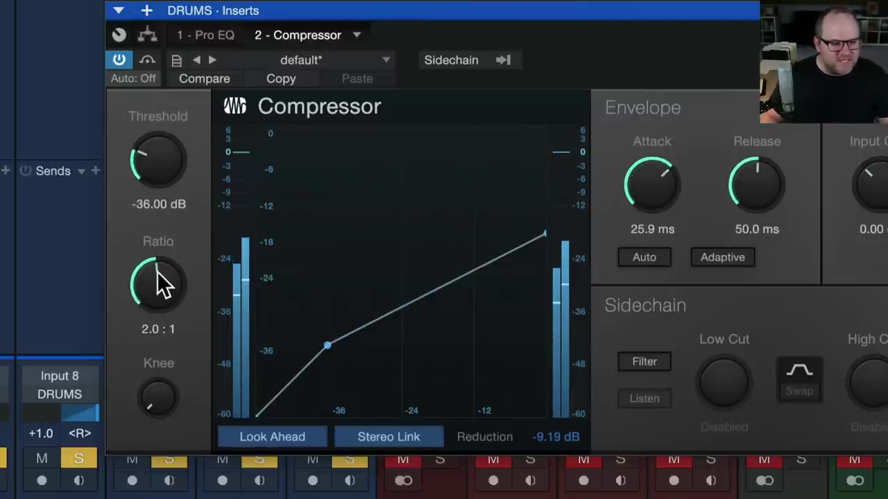
Raise the ratio to 4.2:1, lengthen attack to about 50 ms, and audition threshold settings from -36 to -5 dB.
mouse_move(157, 272)
left_mouse_down()
mouse_move(163, 250)
mouse_move(159, 276)
left_mouse_up()
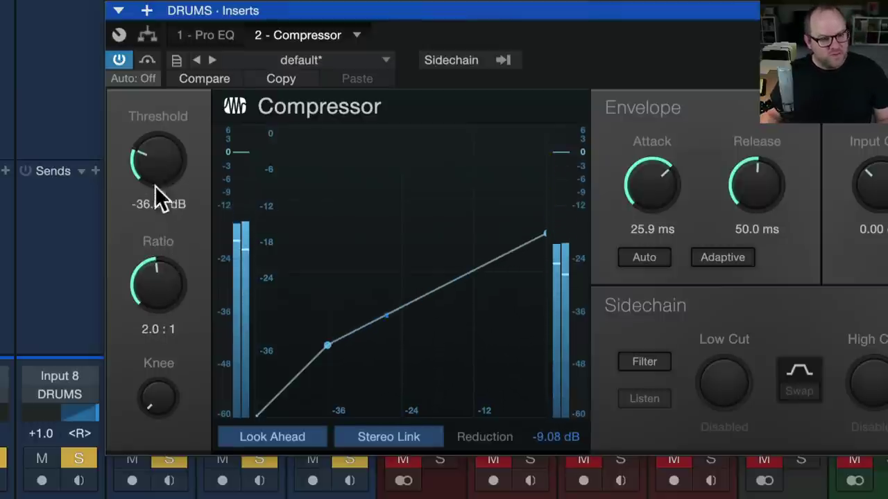
left_click_drag(157, 168, 181, 99)
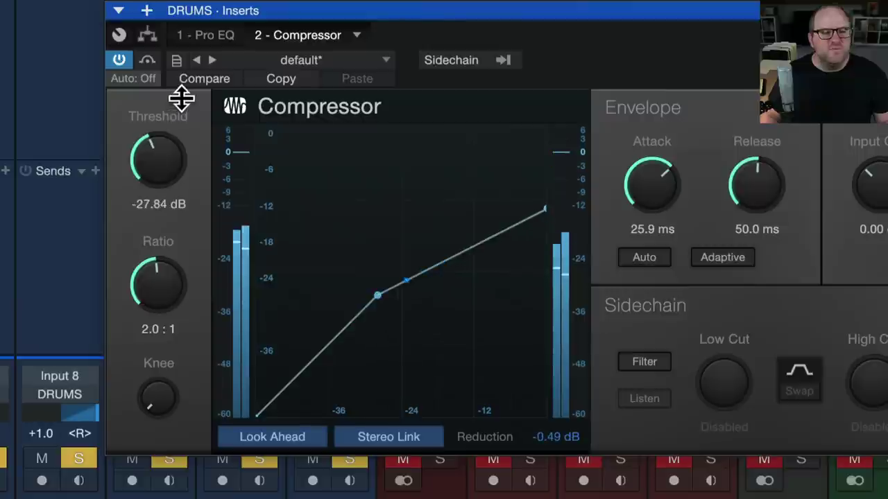
left_click_drag(166, 139, 164, 160)
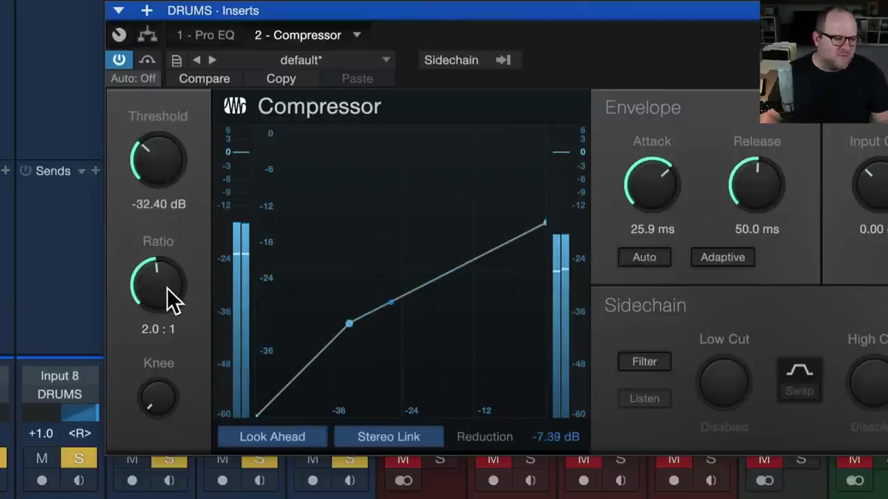
left_click_drag(166, 288, 167, 274)
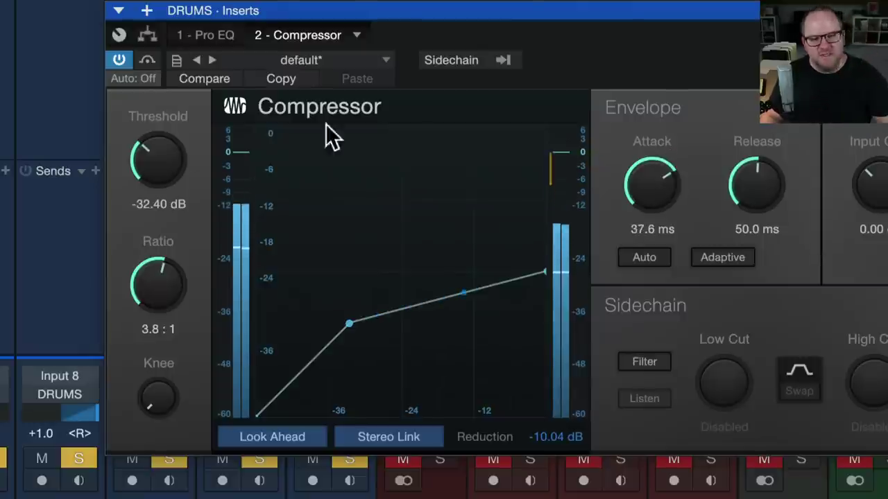
left_click_drag(167, 159, 184, 74)
left_click_drag(635, 177, 652, 174)
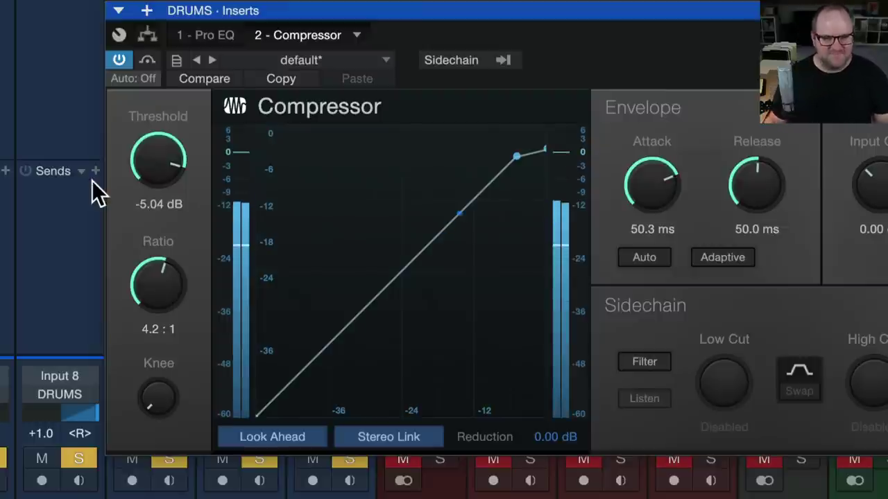
left_click_drag(160, 159, 140, 248)
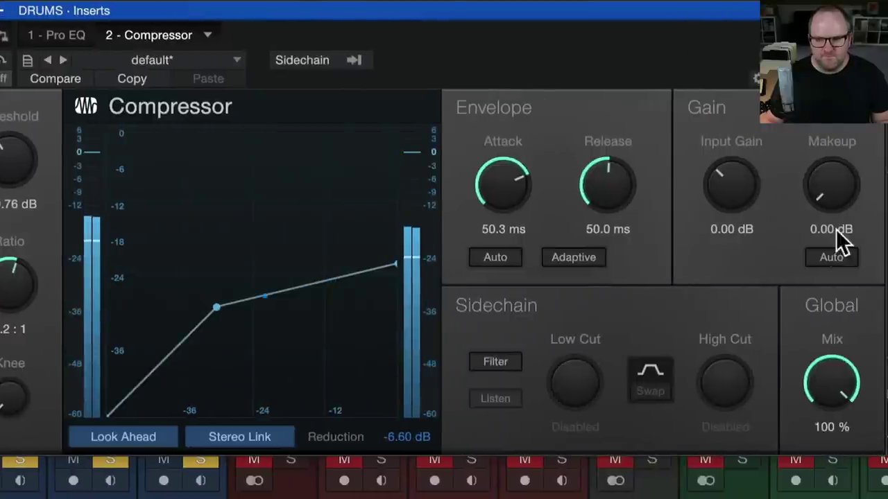
Add 3.60 dB of makeup gain to the compressed drums.
mouse_move(821, 201)
left_mouse_down()
mouse_move(822, 180)
mouse_move(819, 188)
left_mouse_up()
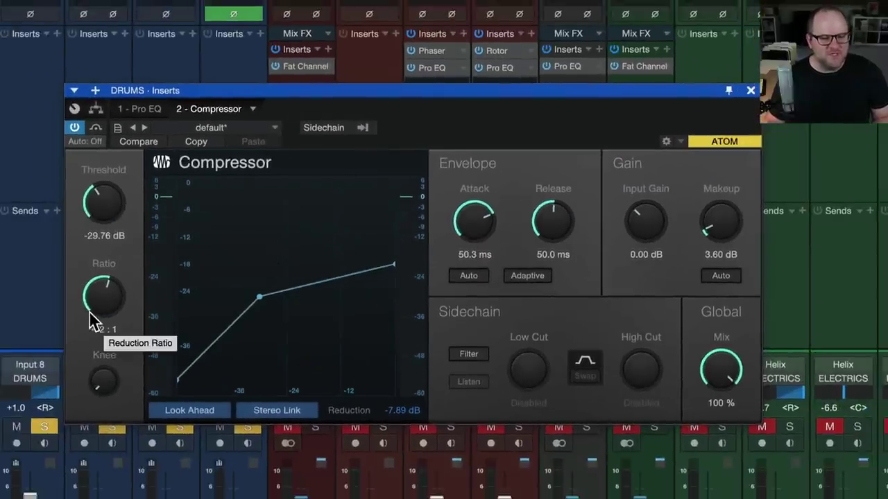
Audition ratios from 1:1 to 6:1, settling on 3.6:1 with 48.3 ms attack and -30.24 dB threshold.
left_click_drag(94, 320, 118, 294)
mouse_move(486, 229)
left_mouse_down()
mouse_move(472, 248)
mouse_move(473, 221)
left_mouse_up()
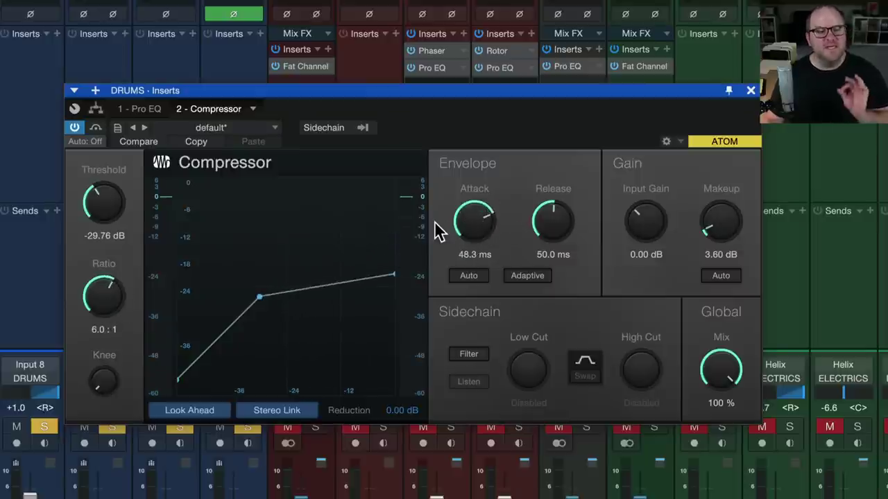
mouse_move(118, 195)
left_mouse_down()
mouse_move(118, 212)
mouse_move(118, 195)
left_mouse_up()
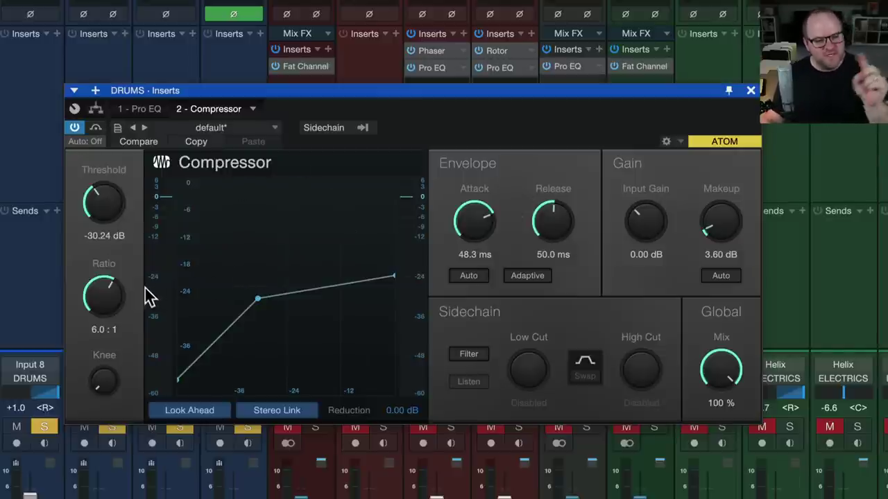
left_click_drag(113, 290, 114, 297)
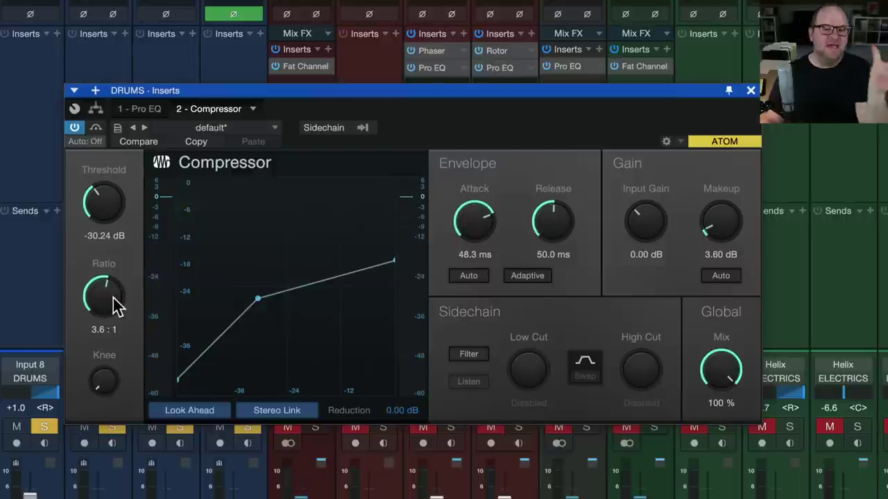